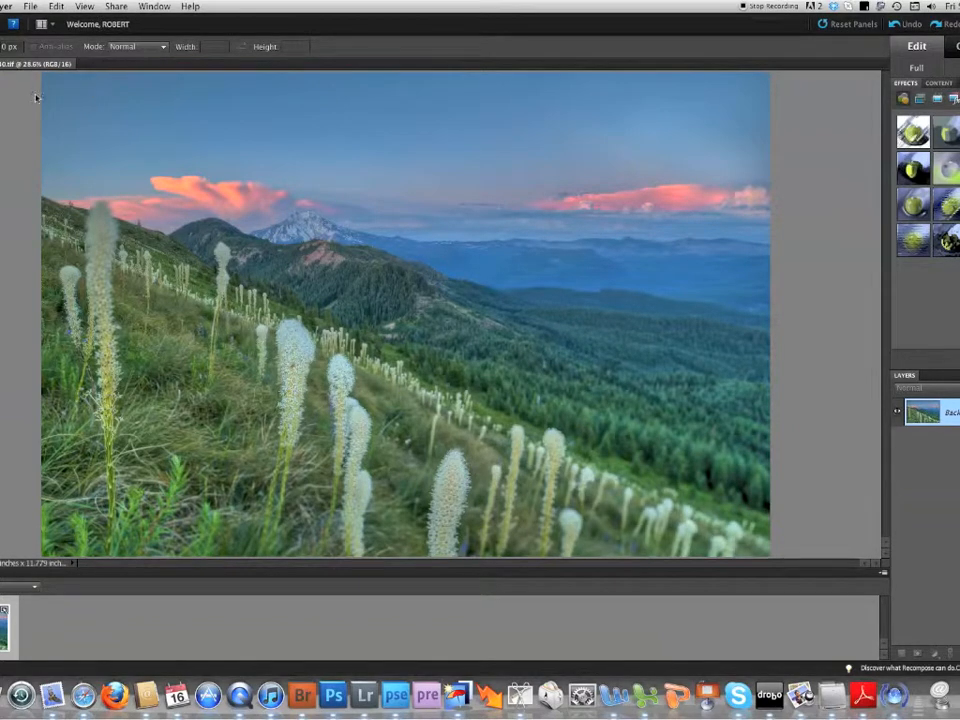
- Duplicate the mountain sunset image, keeping the suggested copy name
click(357, 41)
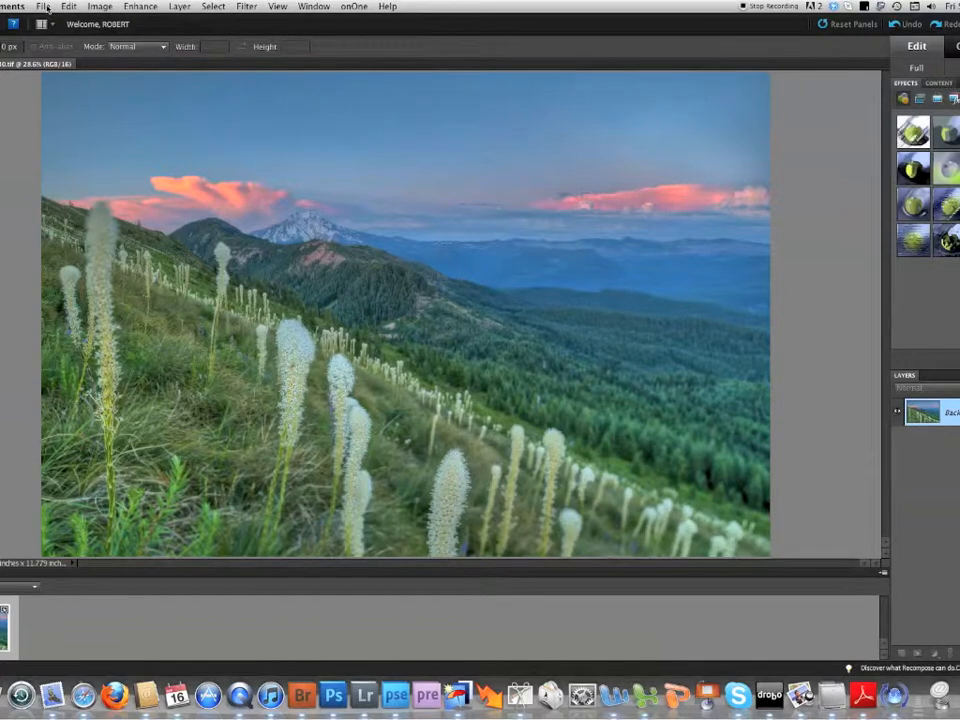
click(44, 7)
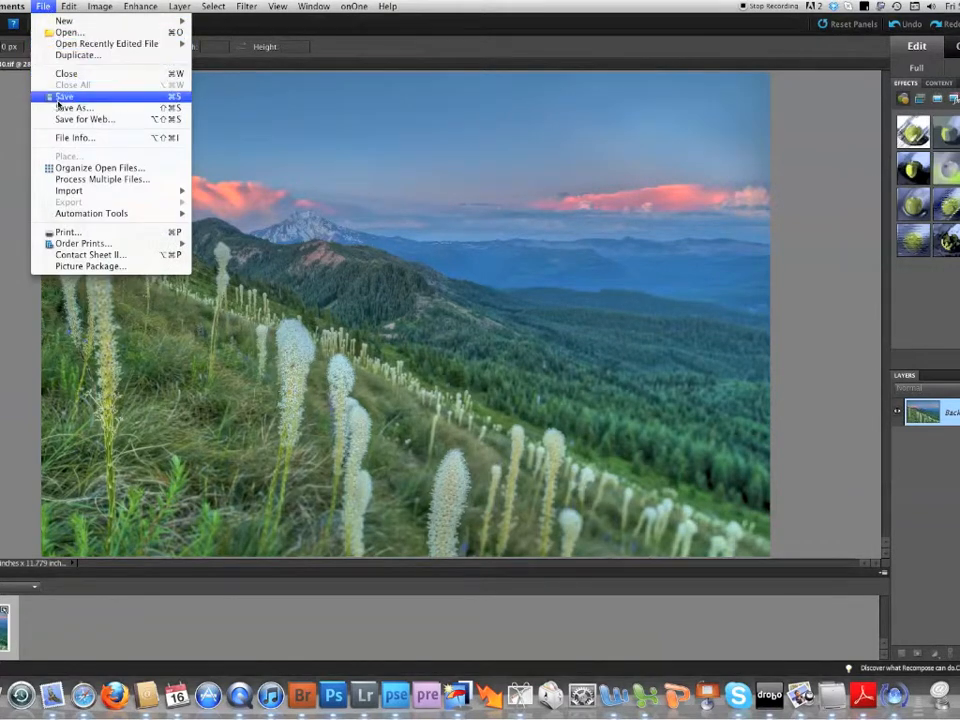
click(66, 57)
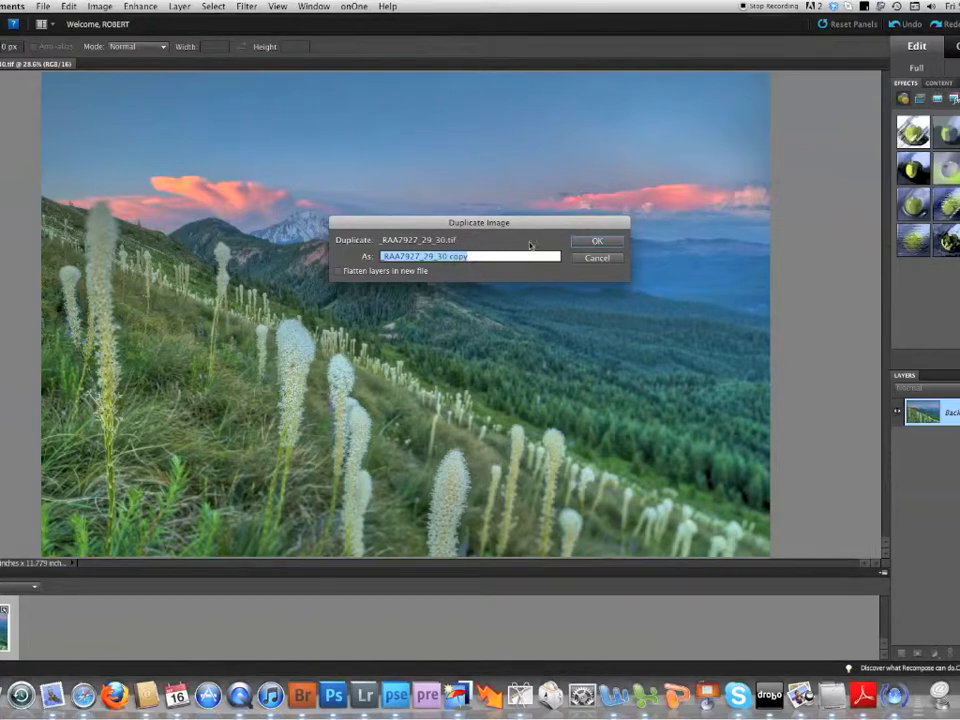
click(584, 243)
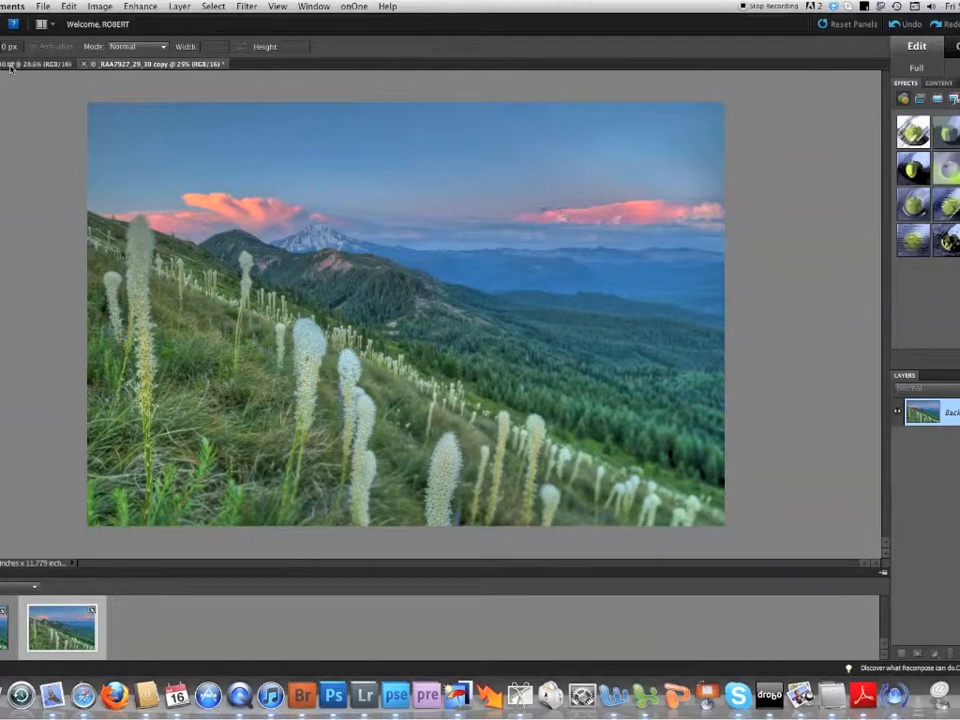
- Close the original _RAA7927_29_30.tif without saving its changes, leaving only the copy open
click(10, 65)
right_click(11, 68)
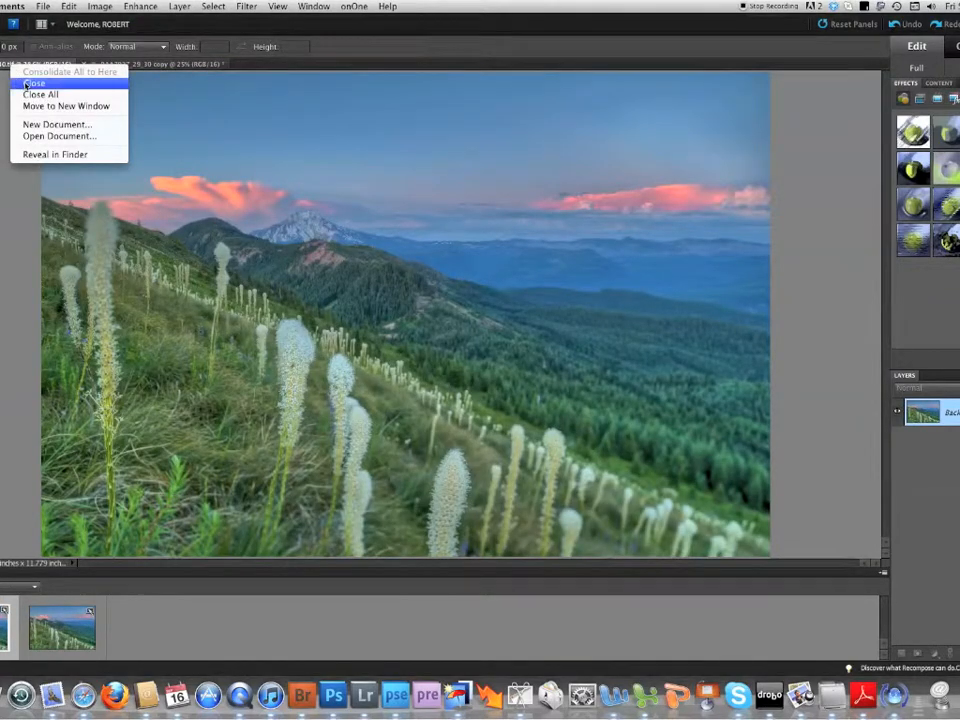
click(42, 85)
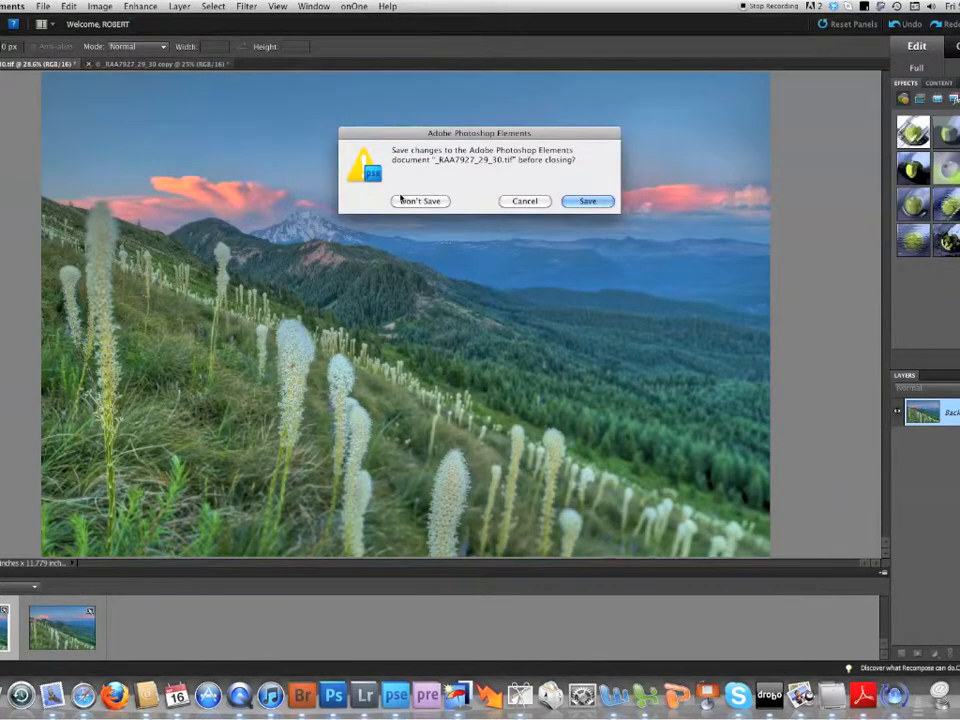
click(419, 201)
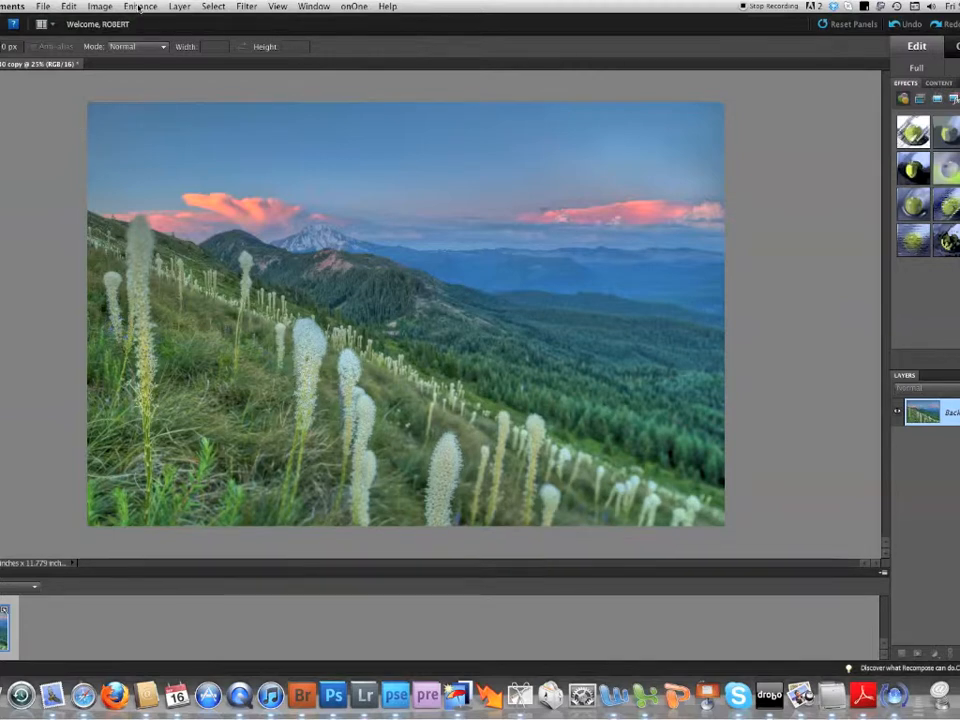
- Convert the copied image's colour depth to 8 Bits/Channel
click(97, 7)
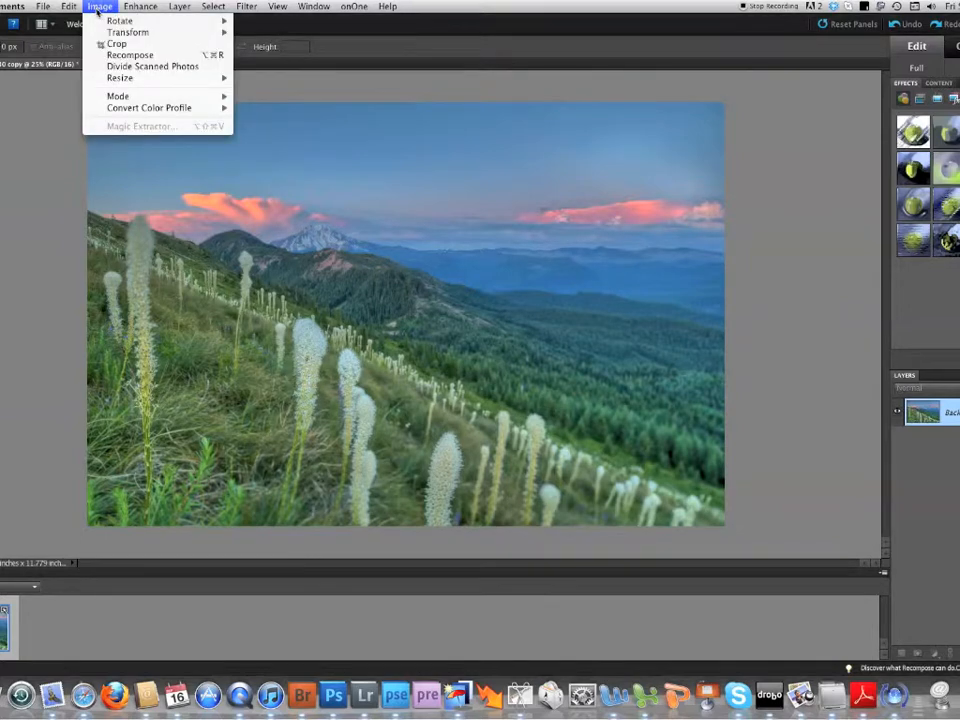
mouse_move(124, 97)
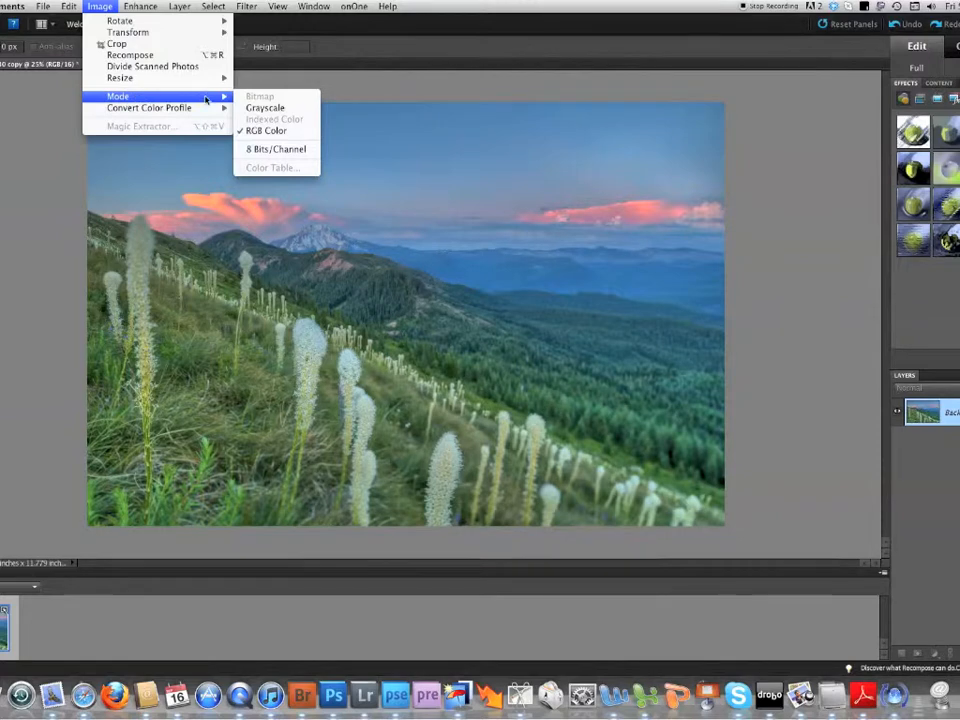
click(263, 150)
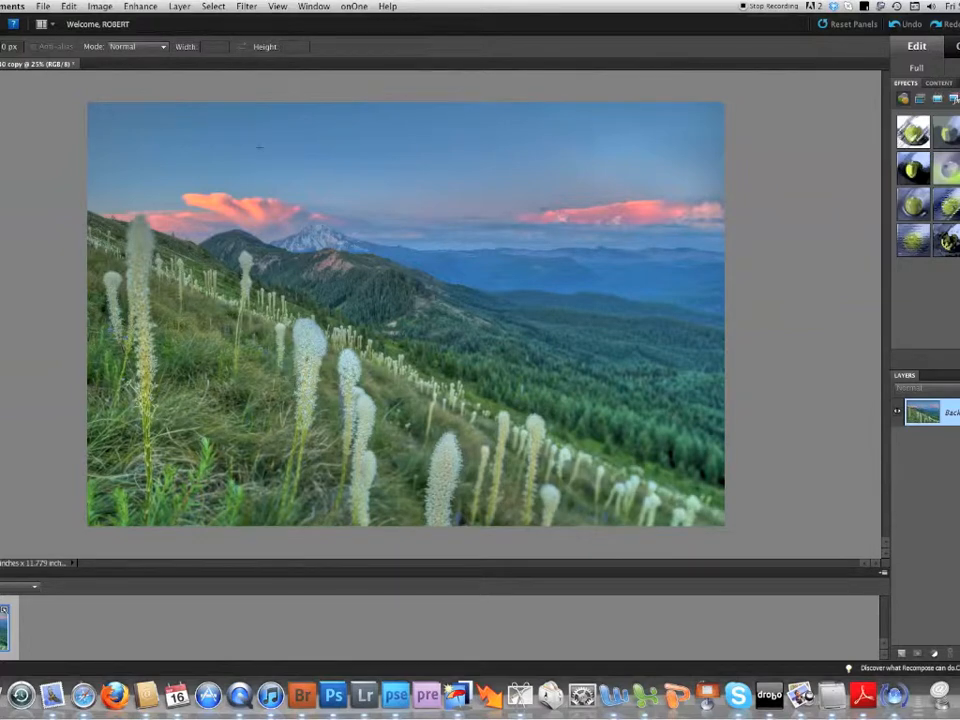
- Resize the image to a height of 720 pixels with constrained proportions and fit it on screen
click(101, 6)
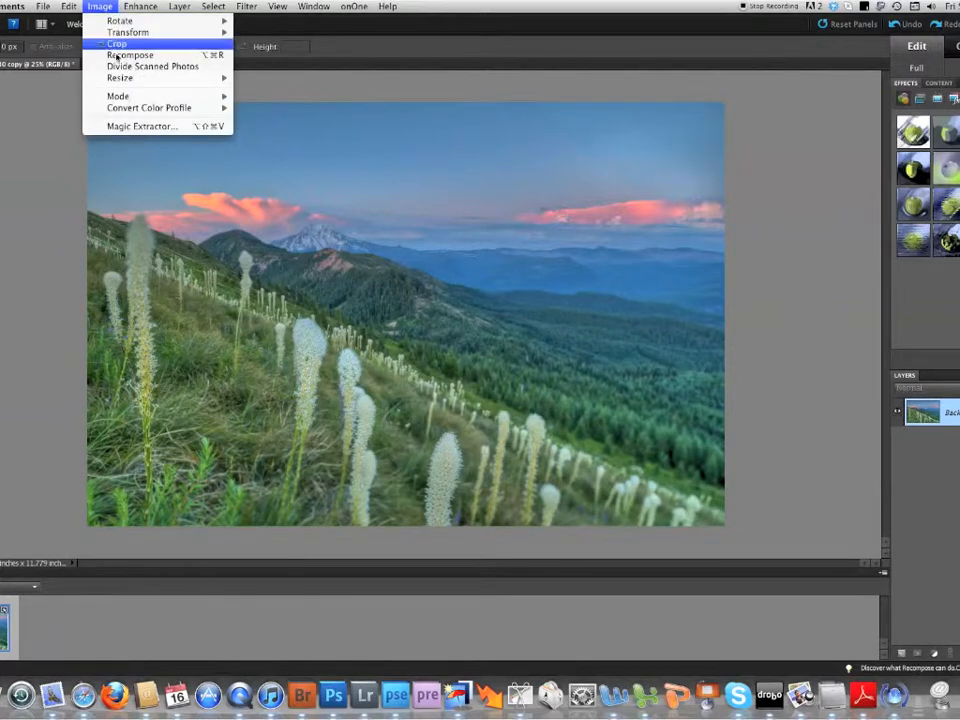
mouse_move(220, 78)
click(262, 78)
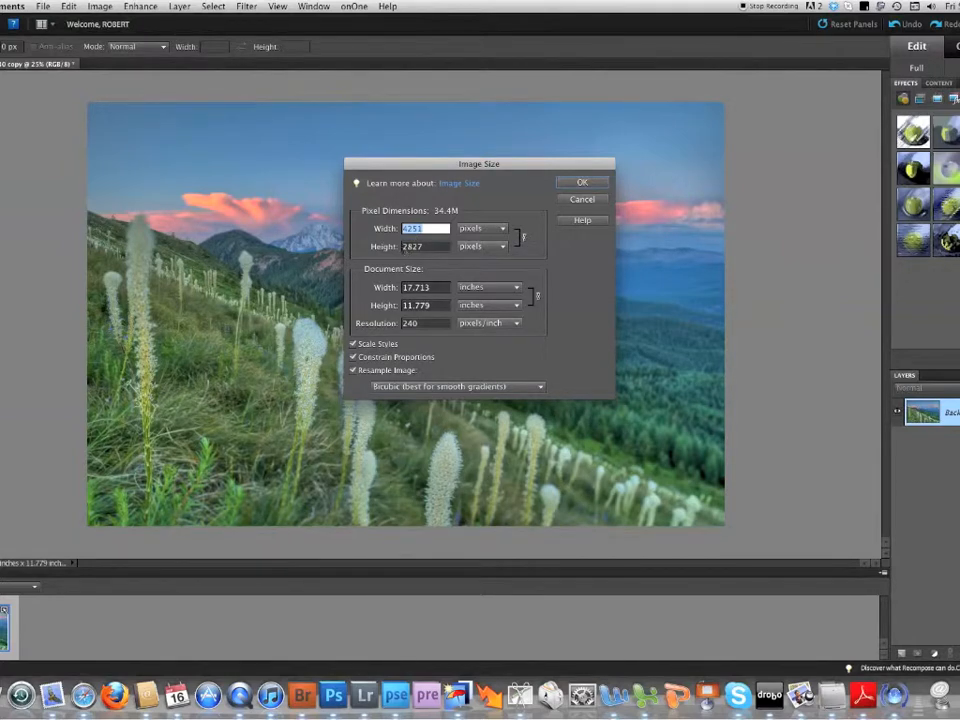
key(Tab)
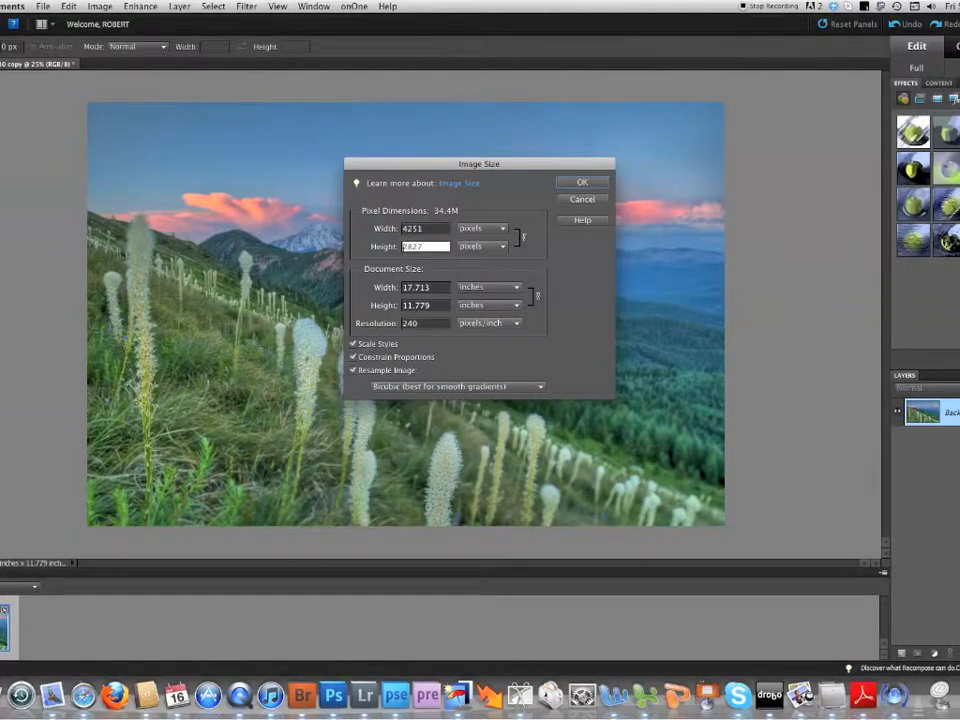
drag(403, 246, 423, 246)
text(720)
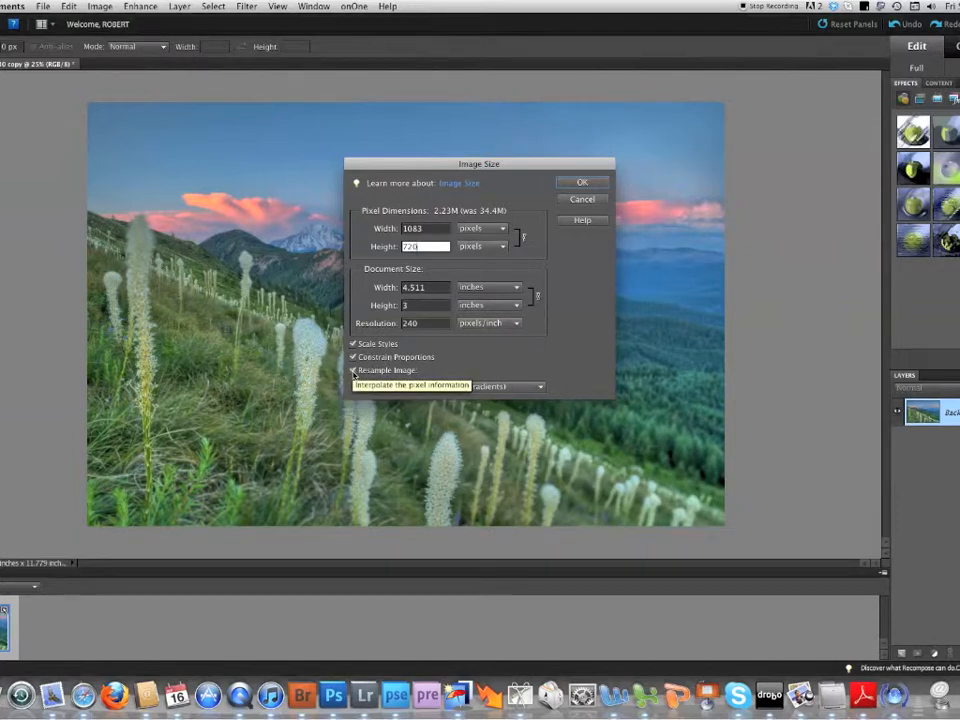
click(568, 184)
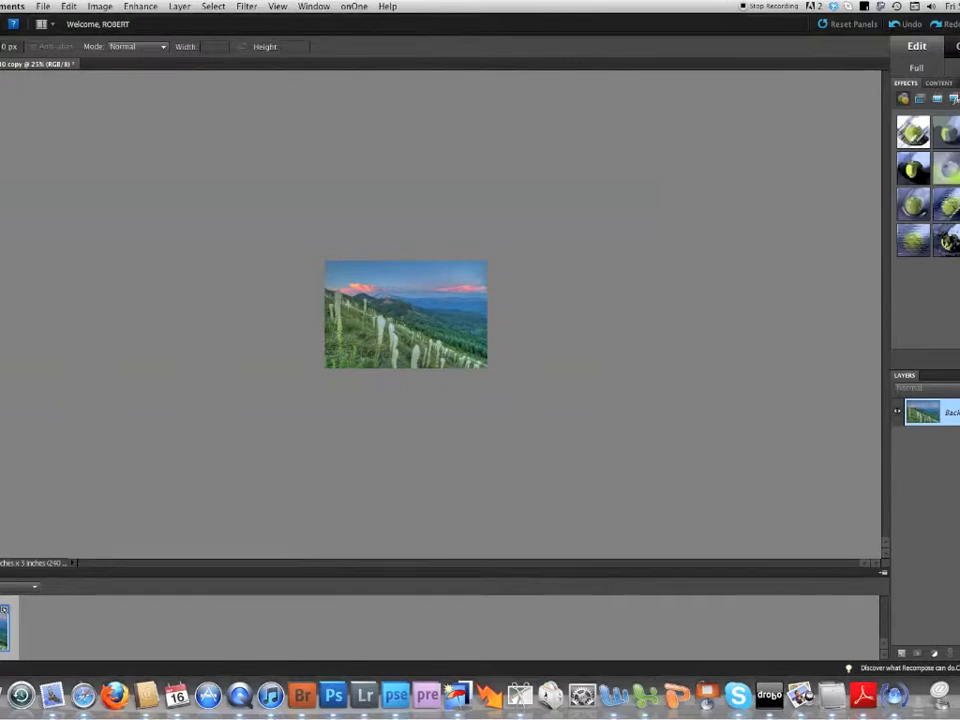
click(276, 7)
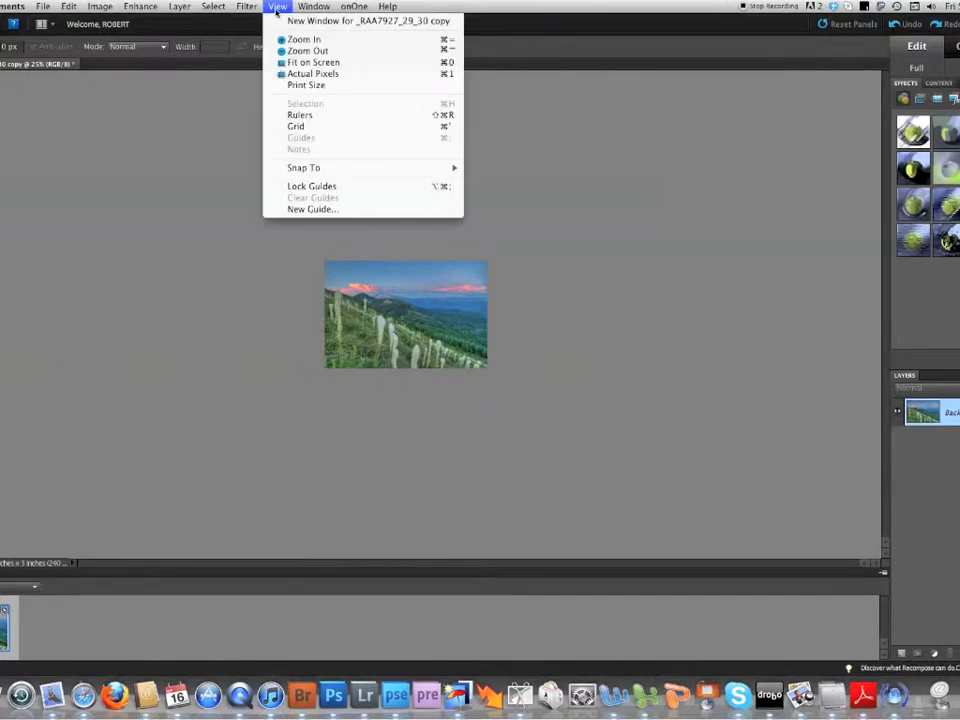
click(274, 62)
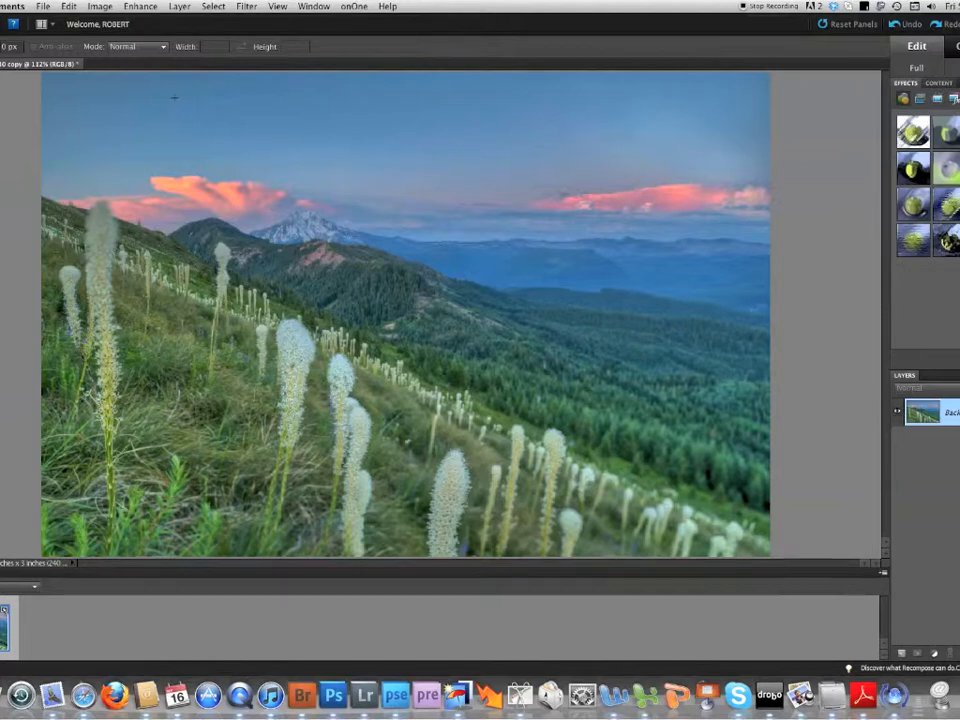
click(106, 10)
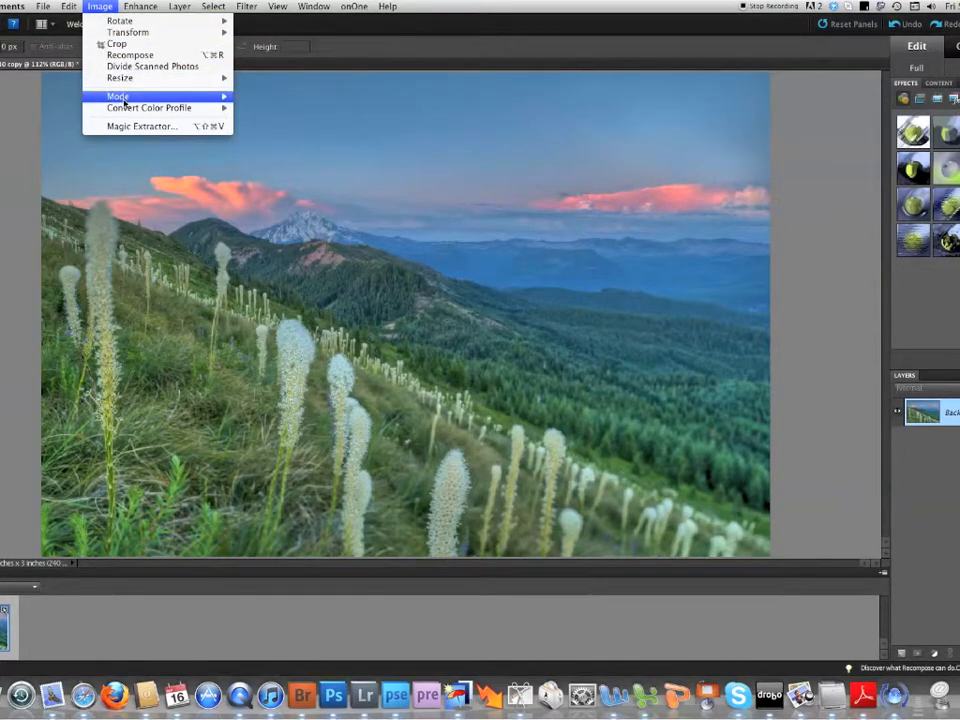
mouse_move(127, 114)
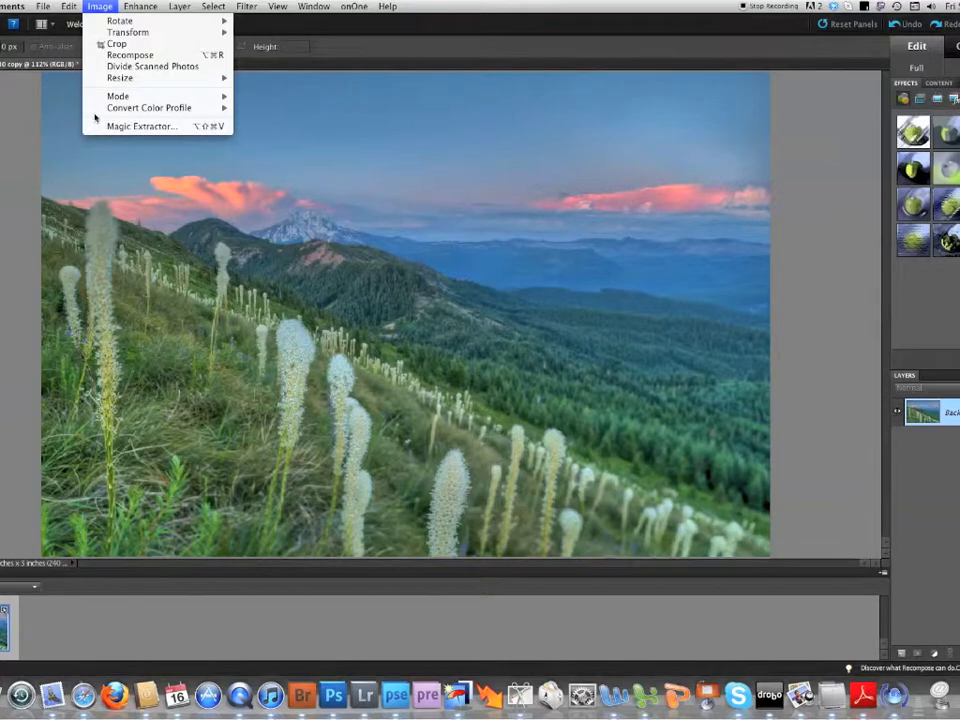
click(28, 147)
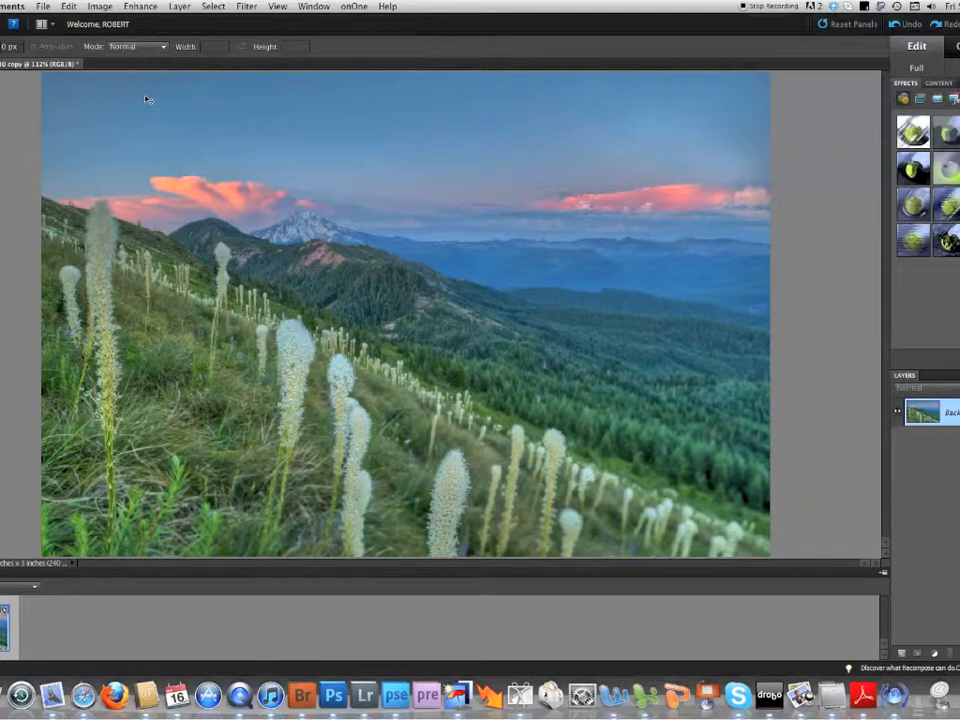
- Stroke the whole canvas with a 3 px inside border in salmon pink (ff9c85) sampled from the sunset cloud, and clear the selection
key(super+a)
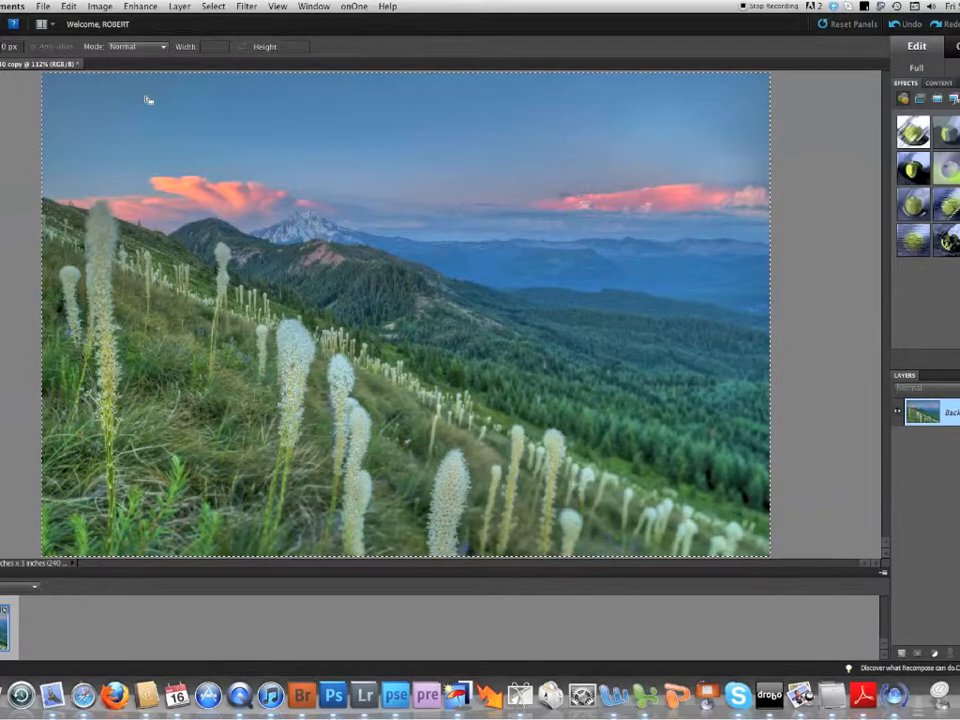
click(67, 7)
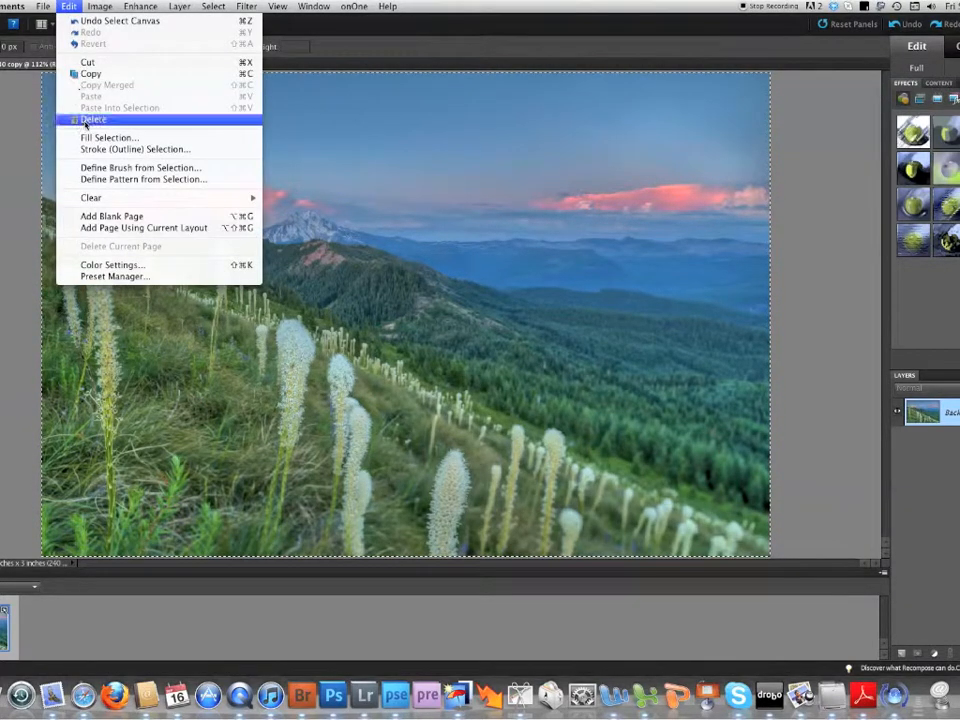
click(135, 149)
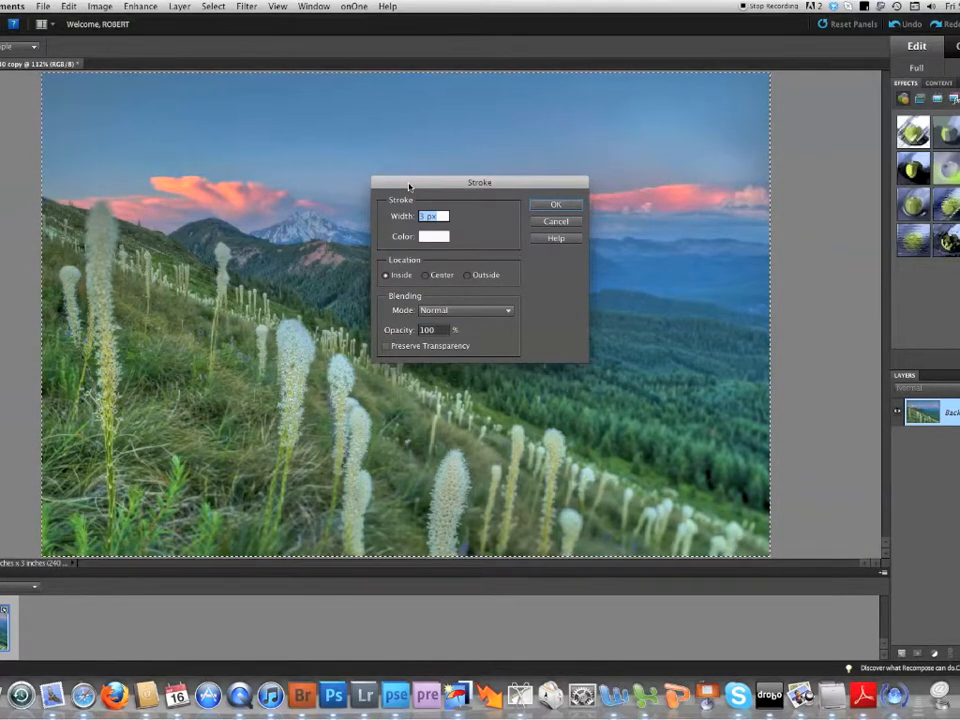
click(427, 237)
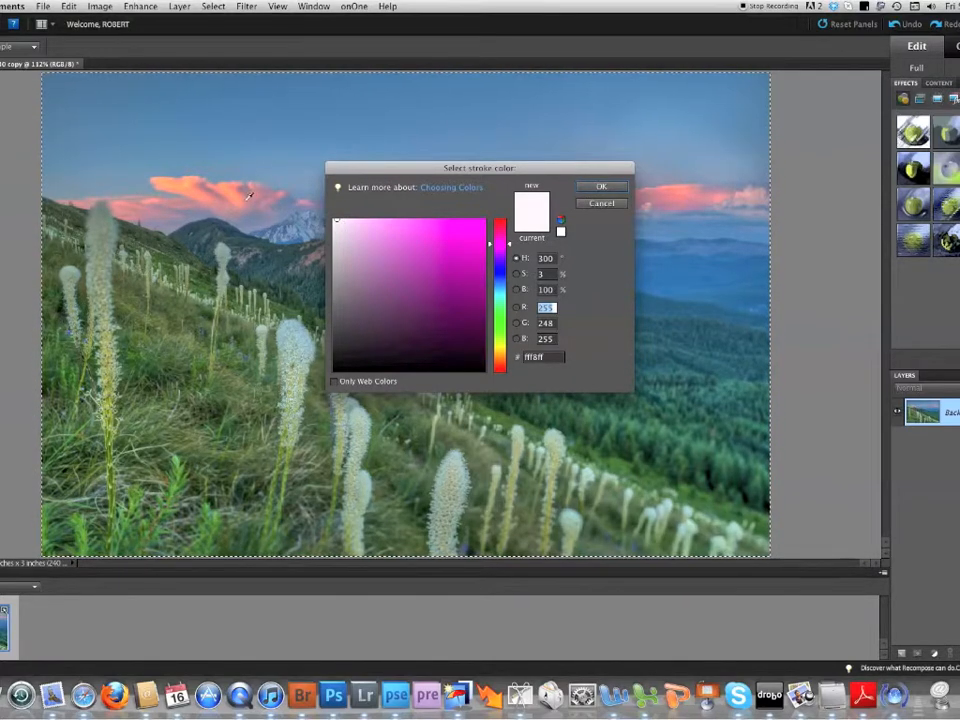
click(205, 194)
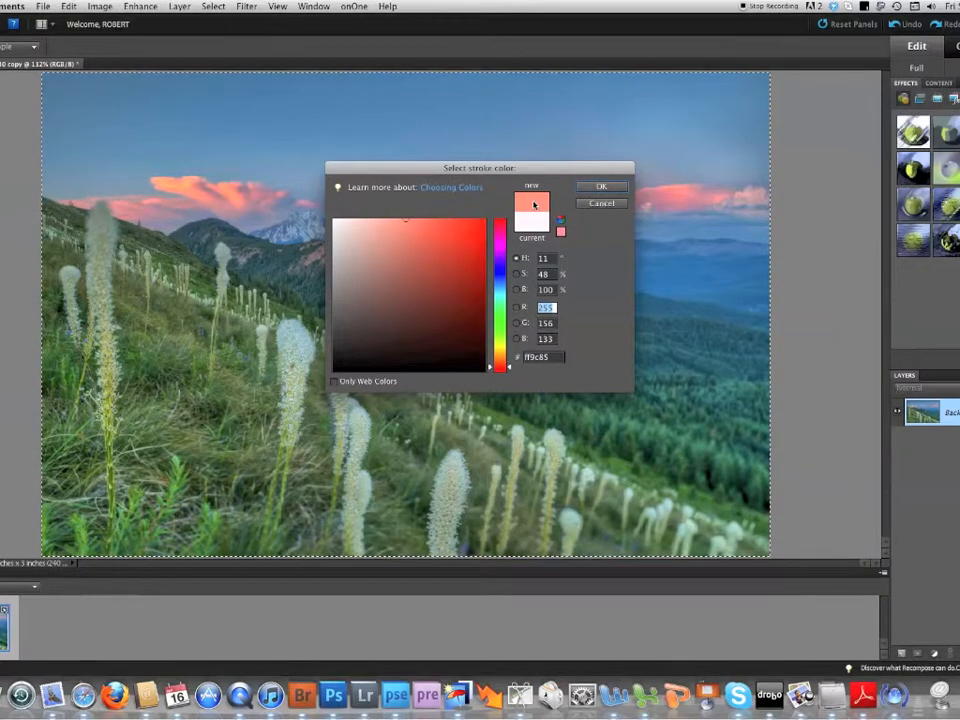
click(601, 187)
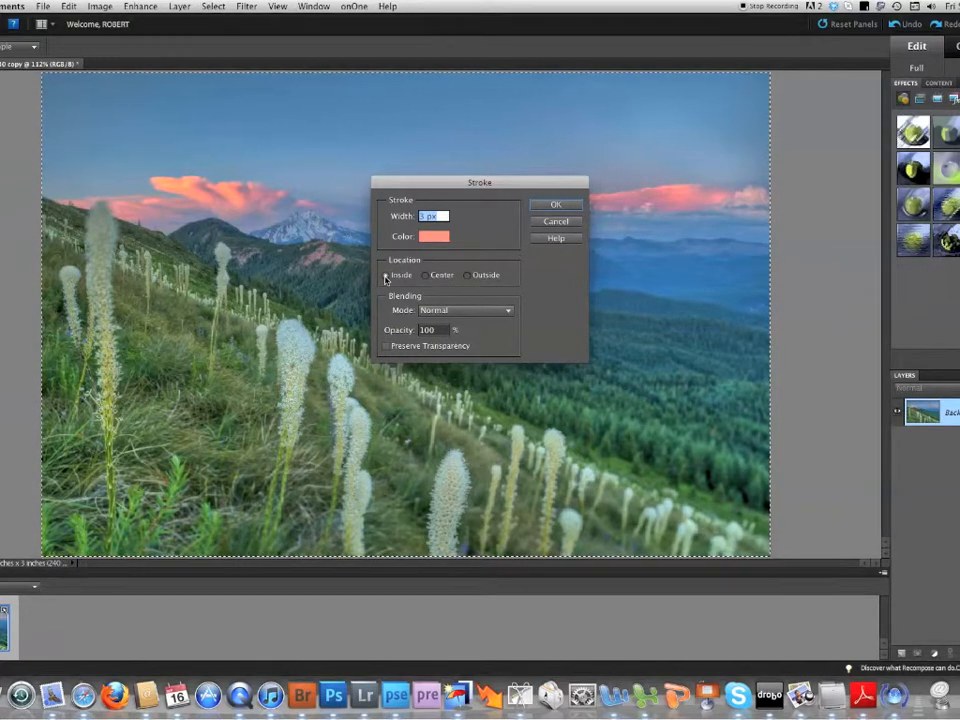
click(539, 207)
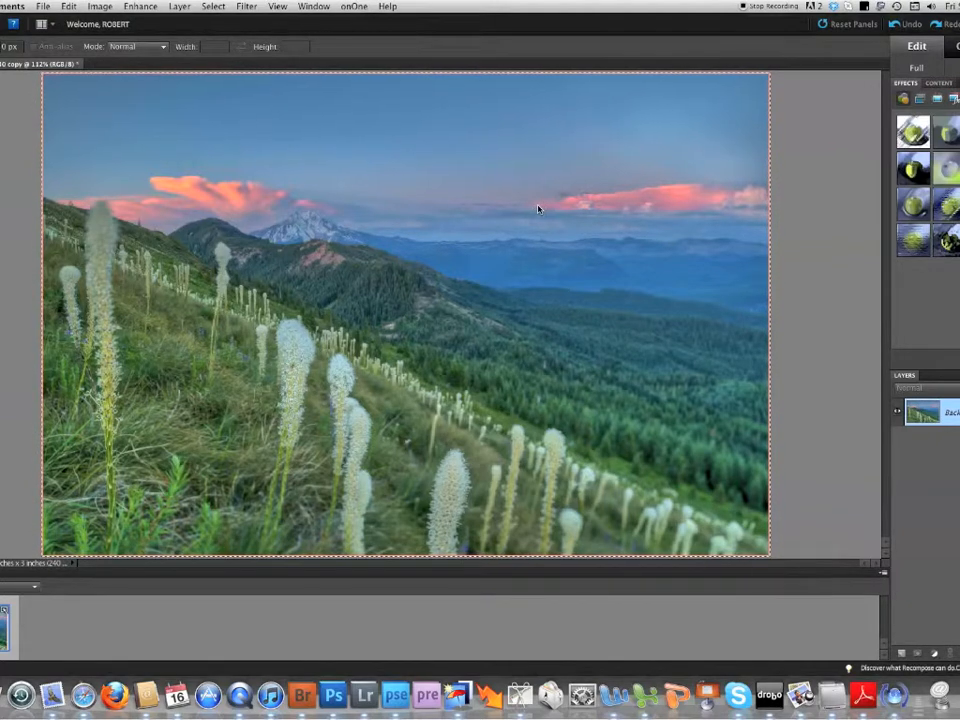
key(super+d)
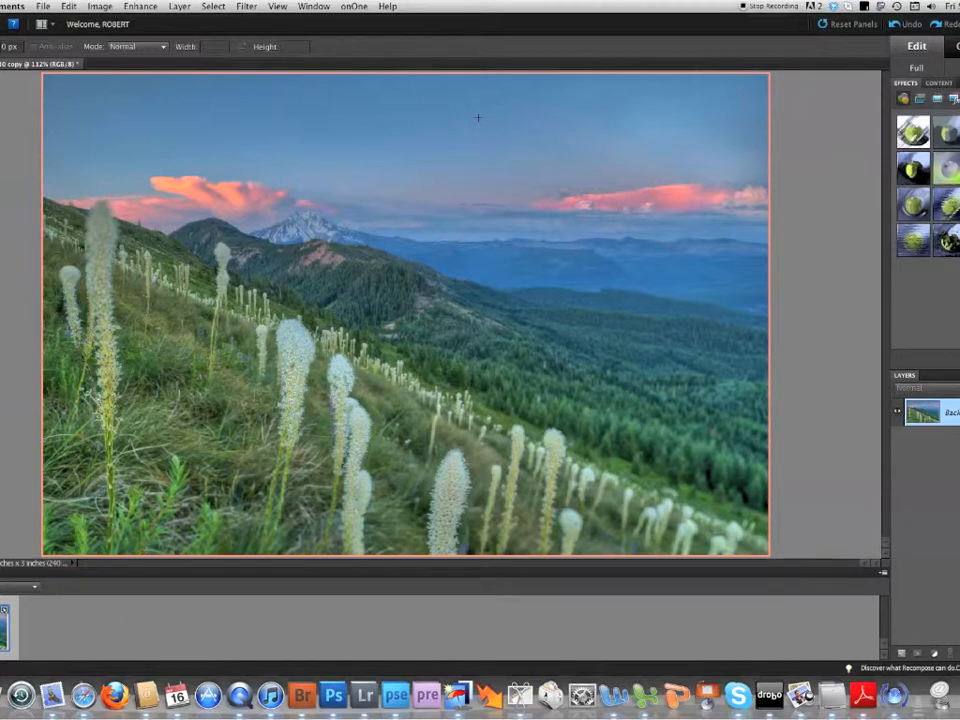
- Start saving under a new name made of 2011_10, the photographer's full name, Coffin Mt Sunset and T, joined by underscores
key(super+shift+s)
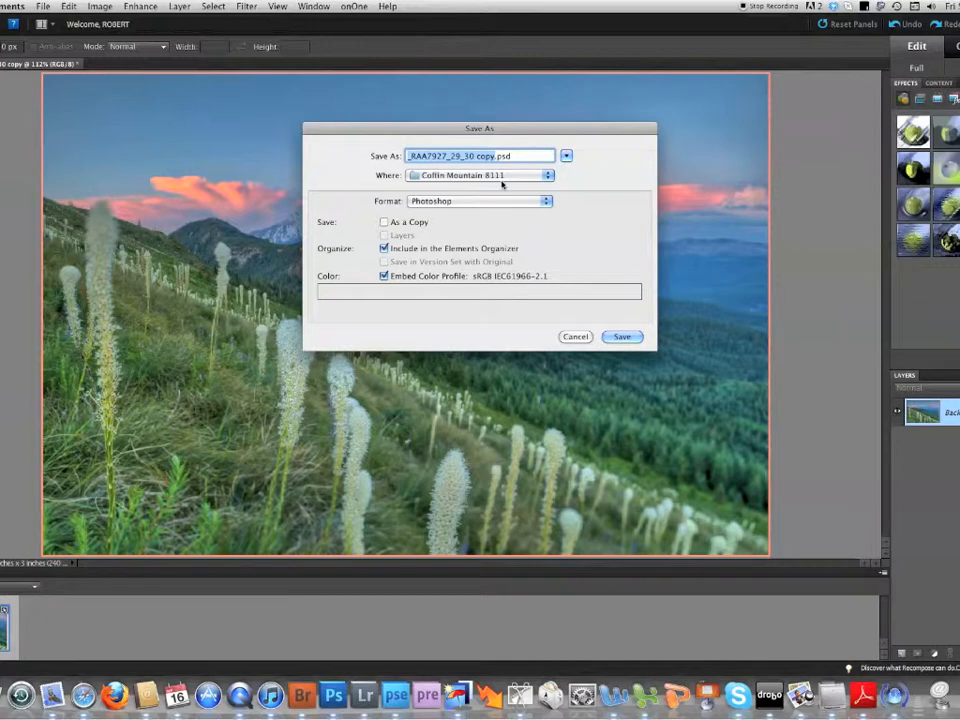
text(2011)
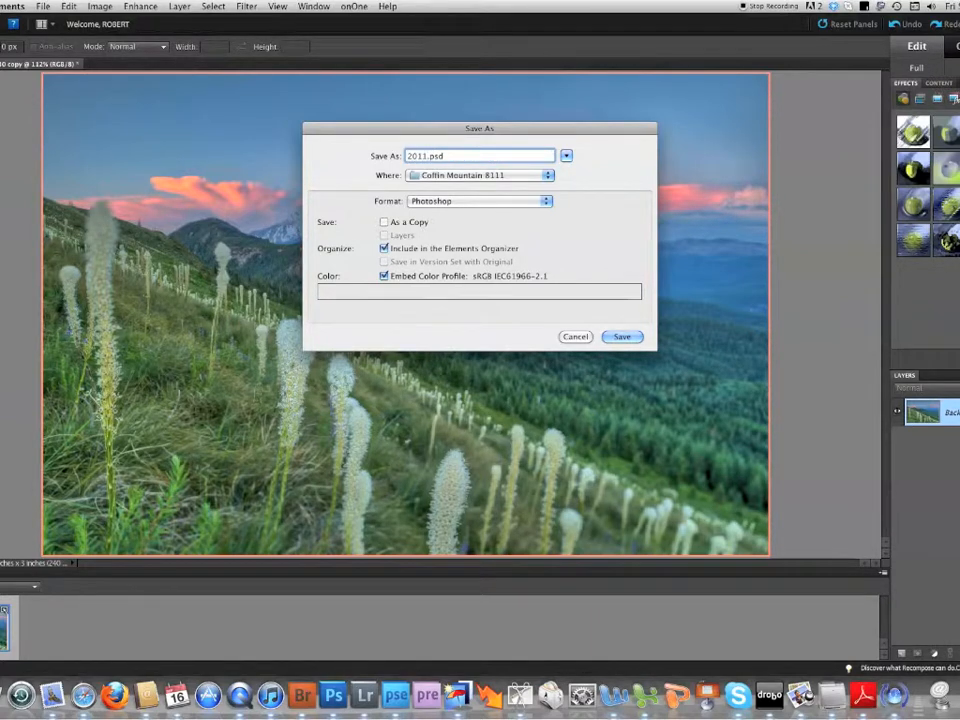
text(_)
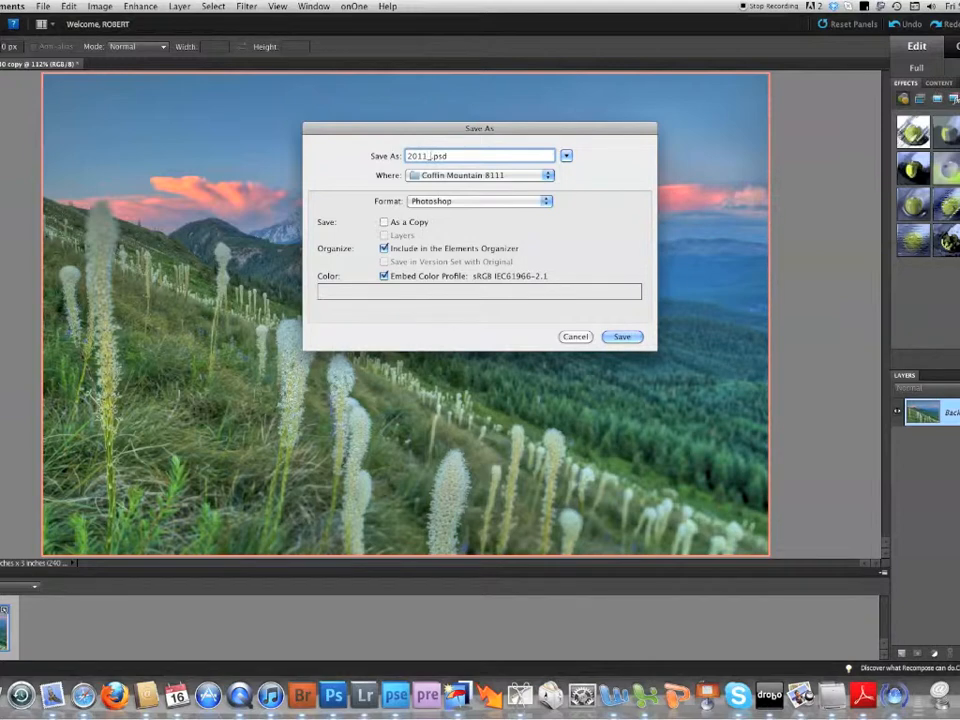
text(10)
text(_)
text(Robert_Agli_)
text(Coffin)
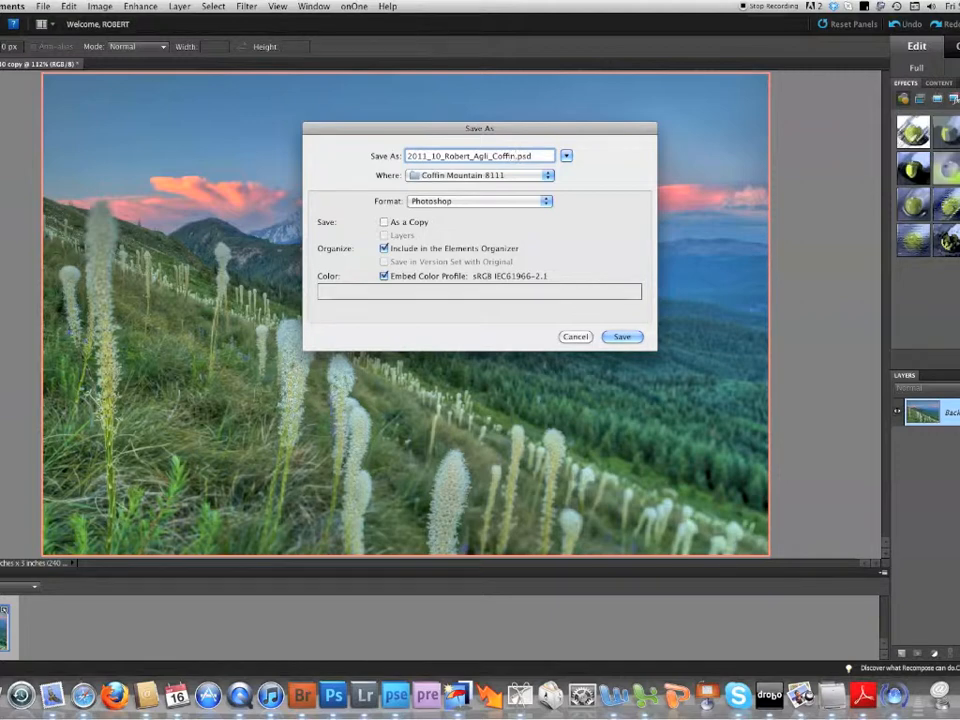
text( Mt Sunset)
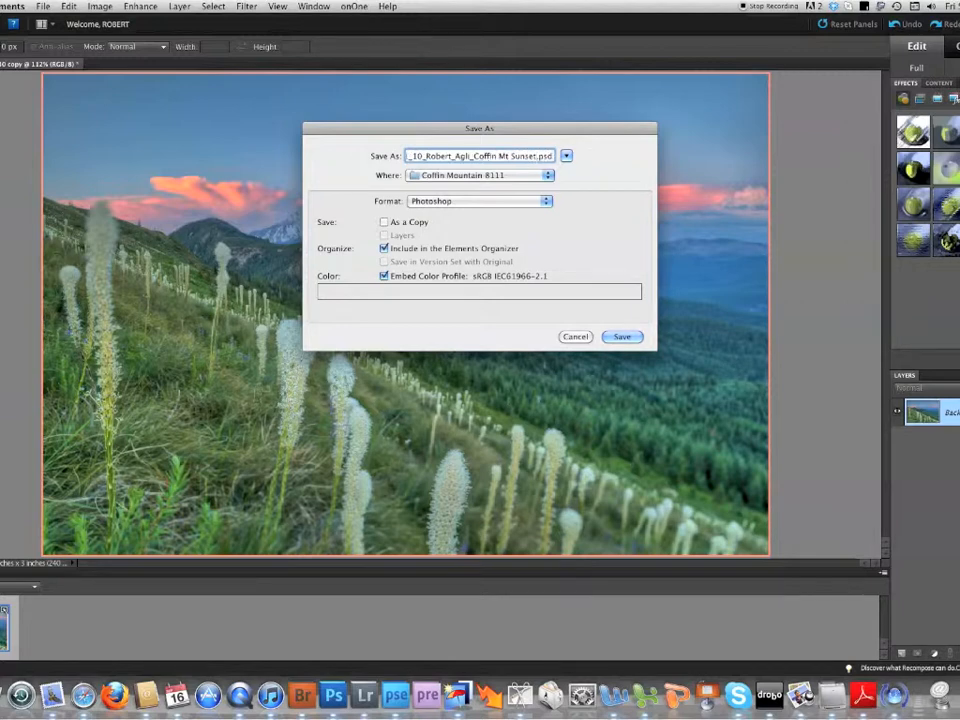
text(_)
text(Tips)
- Choose JPEG as the file format and save into the Coffin Mountain 8111 folder
click(546, 202)
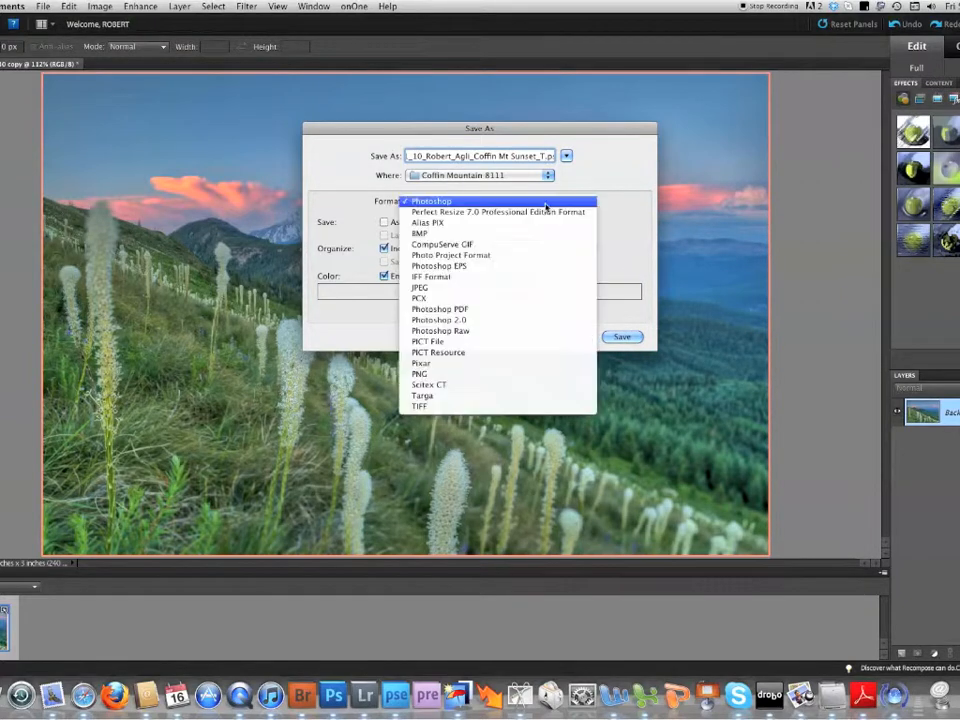
click(424, 290)
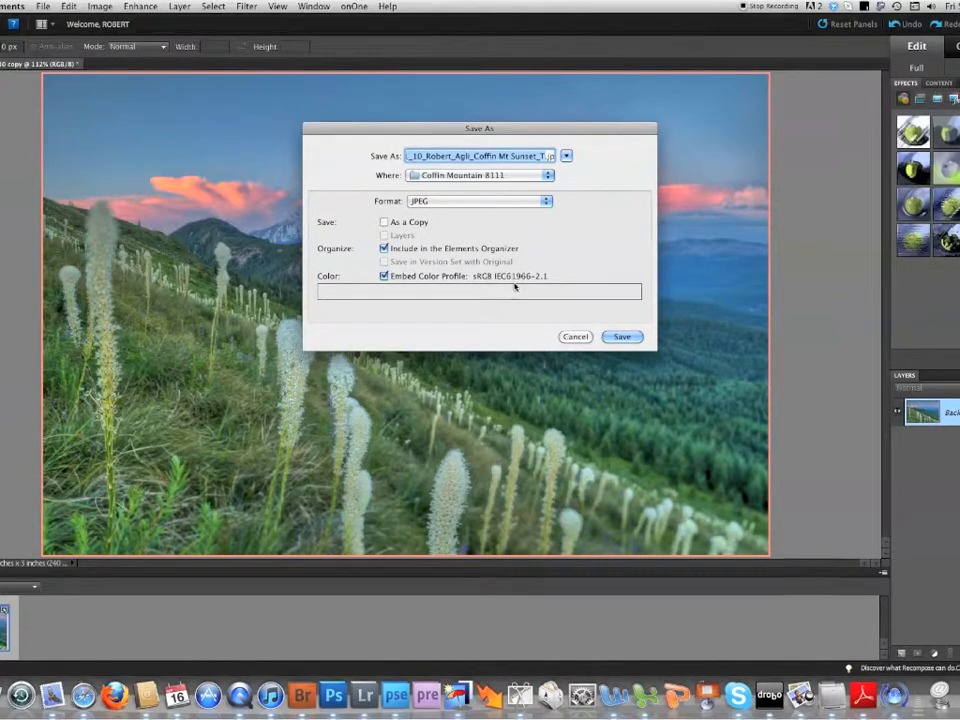
click(612, 336)
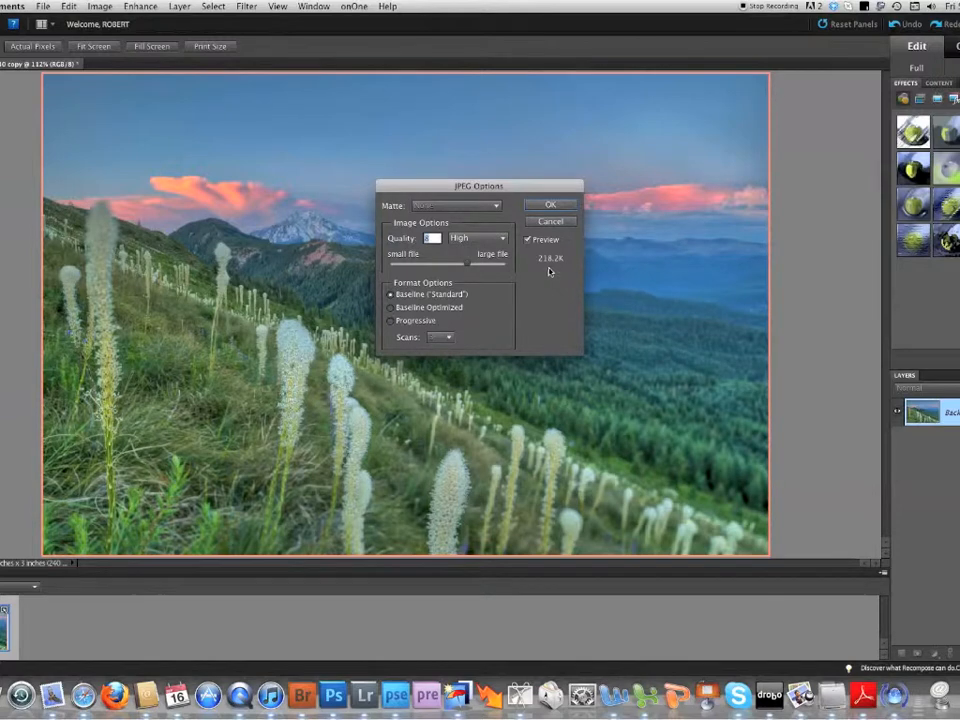
- Set the JPEG quality to 11 (Maximum) with the Baseline ("Standard") format and finish saving
drag(468, 265, 478, 270)
drag(473, 262, 487, 266)
drag(487, 267, 486, 267)
drag(487, 266, 493, 270)
click(550, 206)
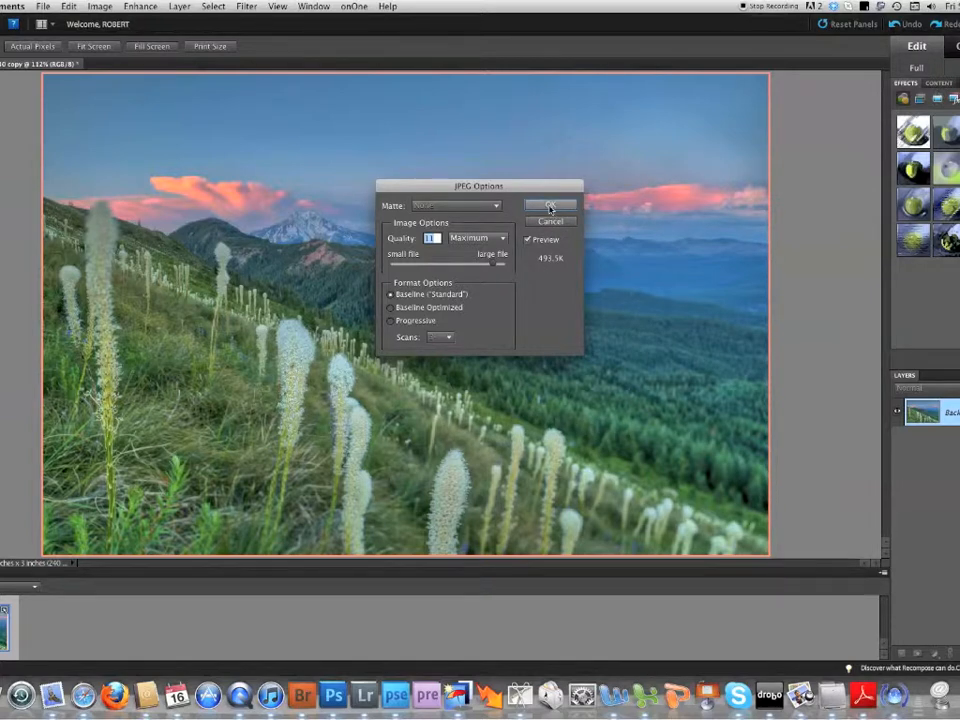
click(550, 207)
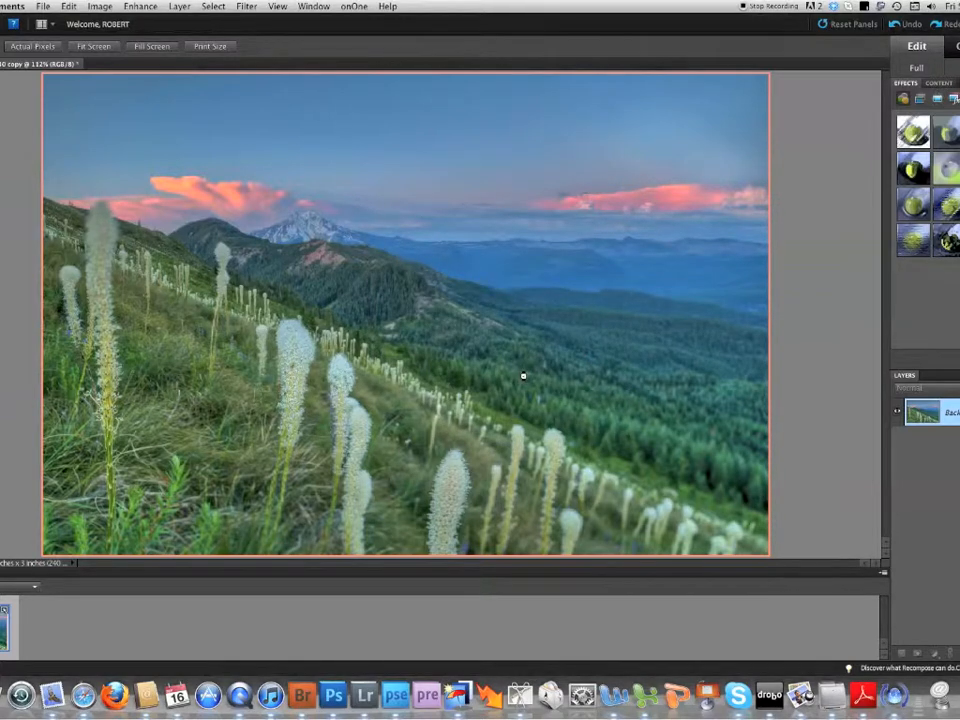
key(m)
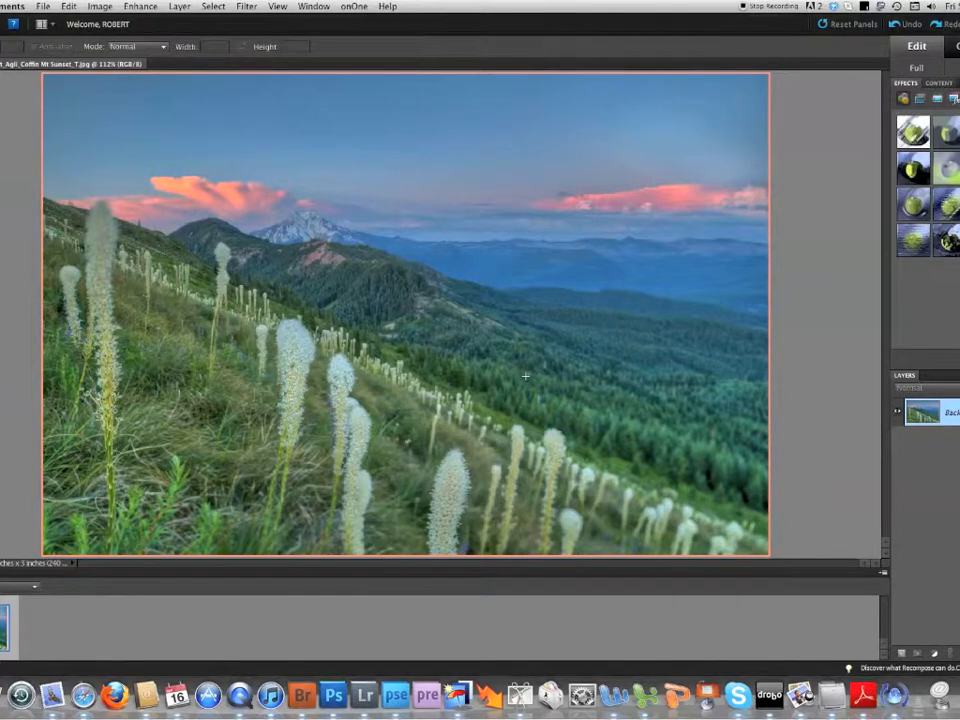